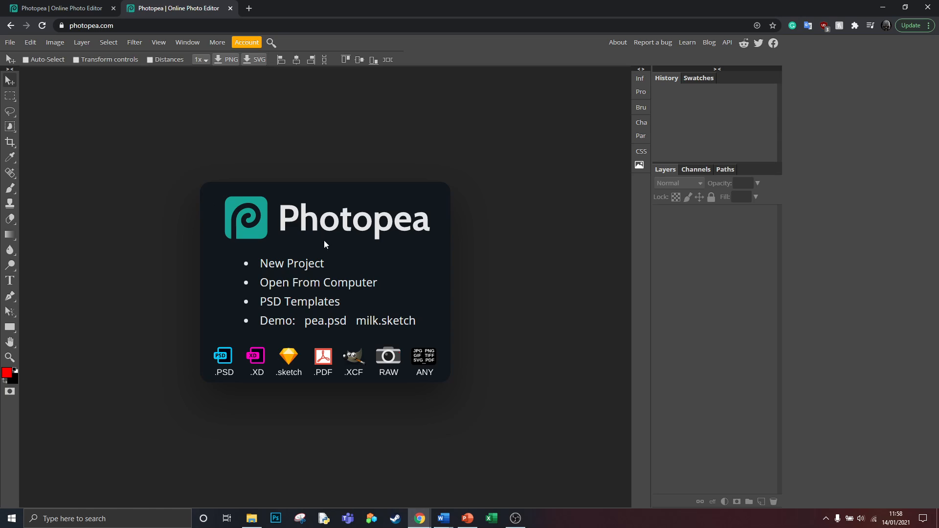
Step: Create a new blank project of 1280 × 720 px at 72 DPI with a white background
click(14, 46)
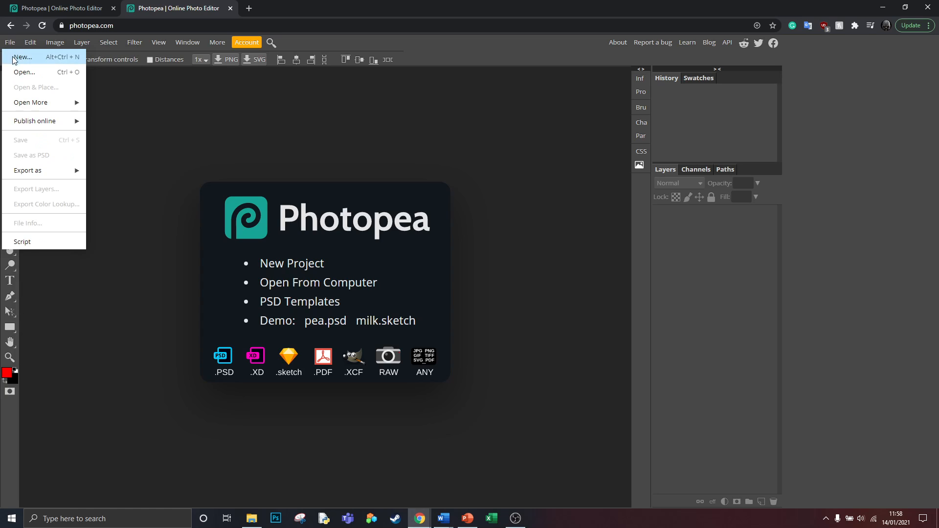
click(23, 57)
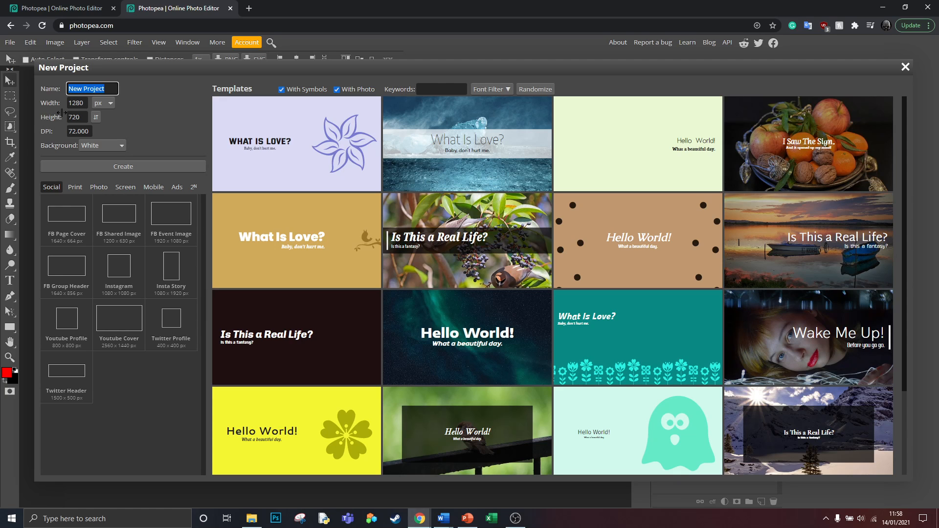
click(107, 166)
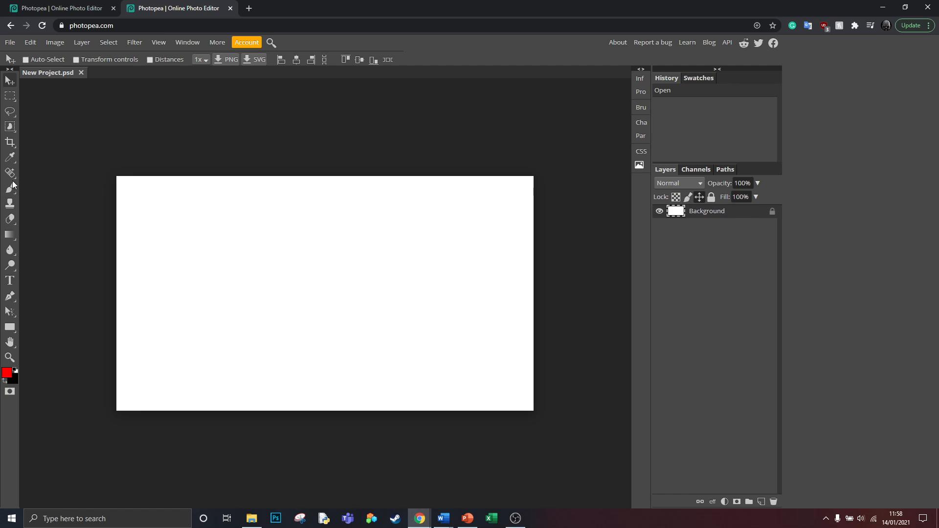
Step: Create a second blank 1280 × 720 px project after viewing the Print presets, and close the first project
click(10, 42)
click(19, 57)
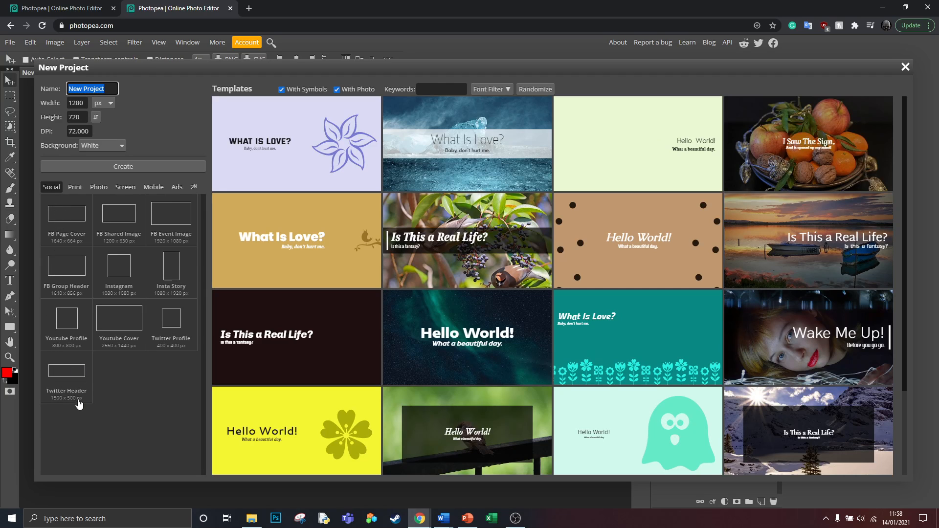
click(75, 186)
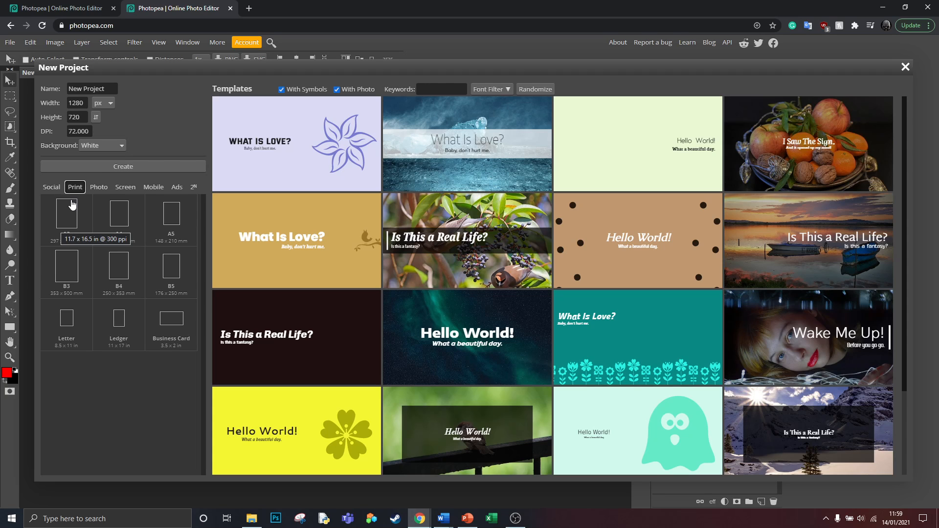
click(98, 168)
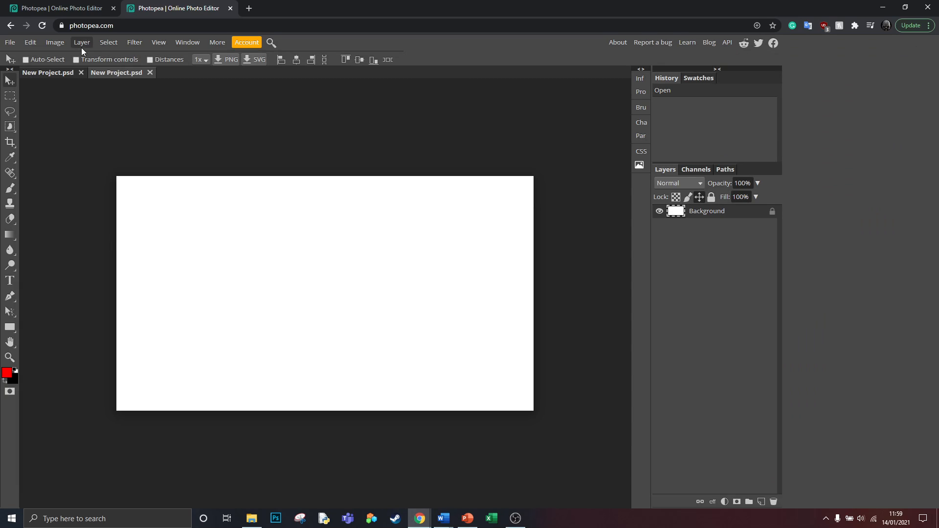
click(81, 73)
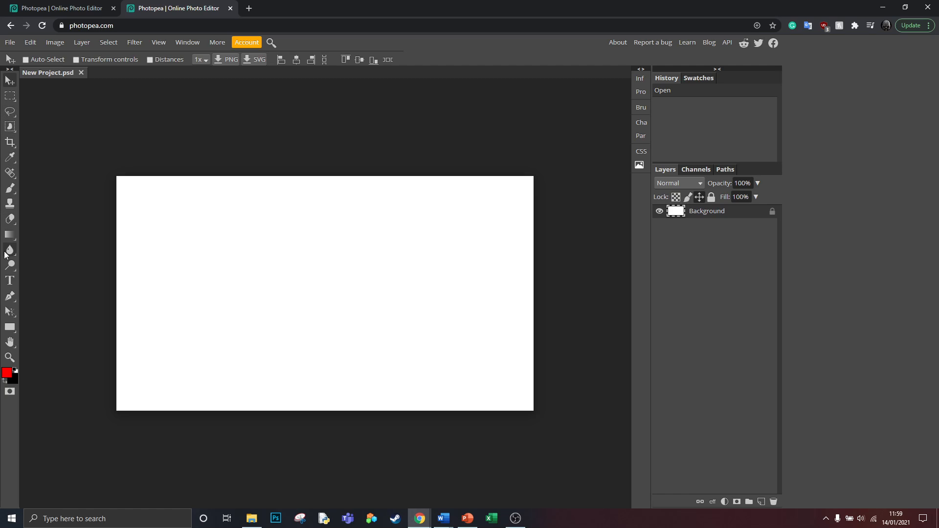
Step: Activate the Brush Tool and unlock the Background layer
right_click(11, 188)
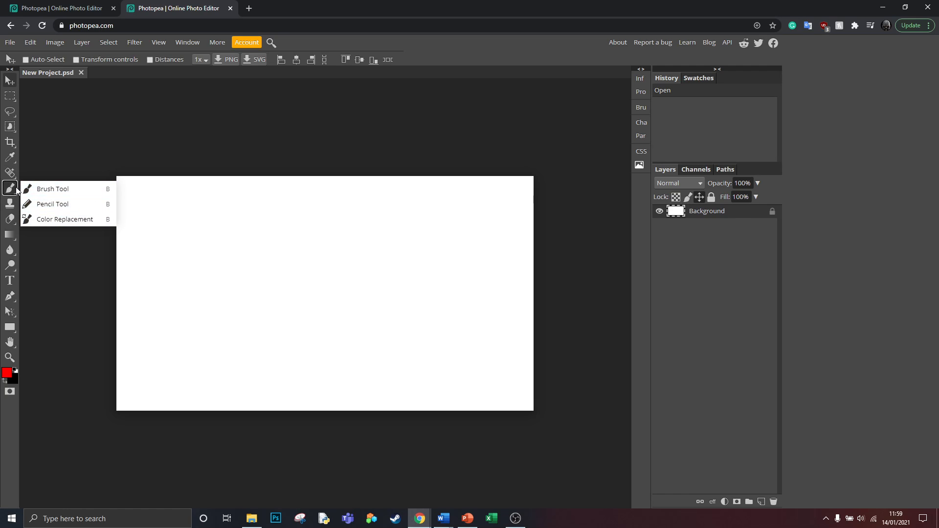
click(49, 191)
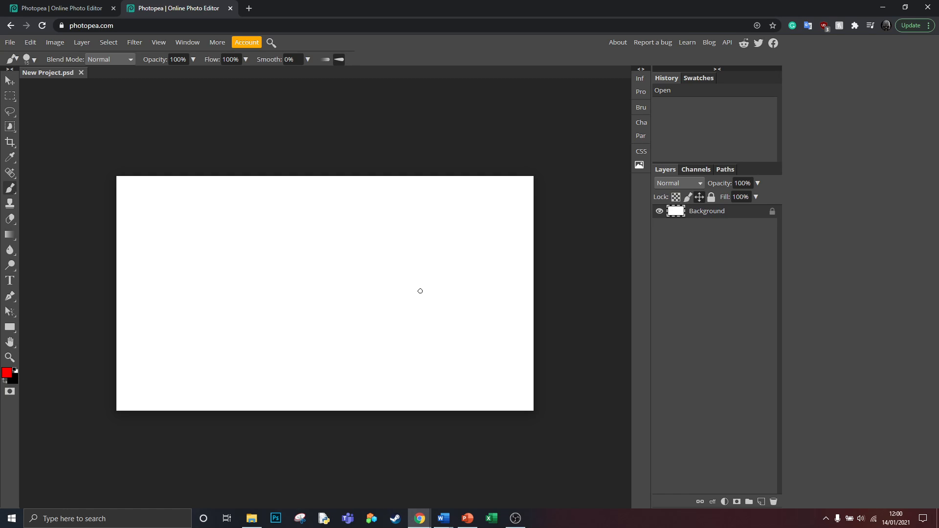
click(772, 213)
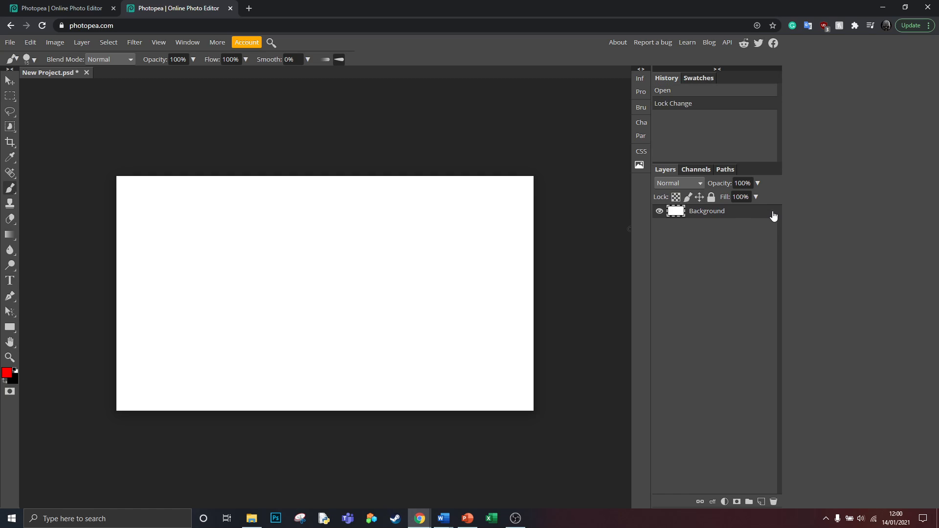
right_click(770, 215)
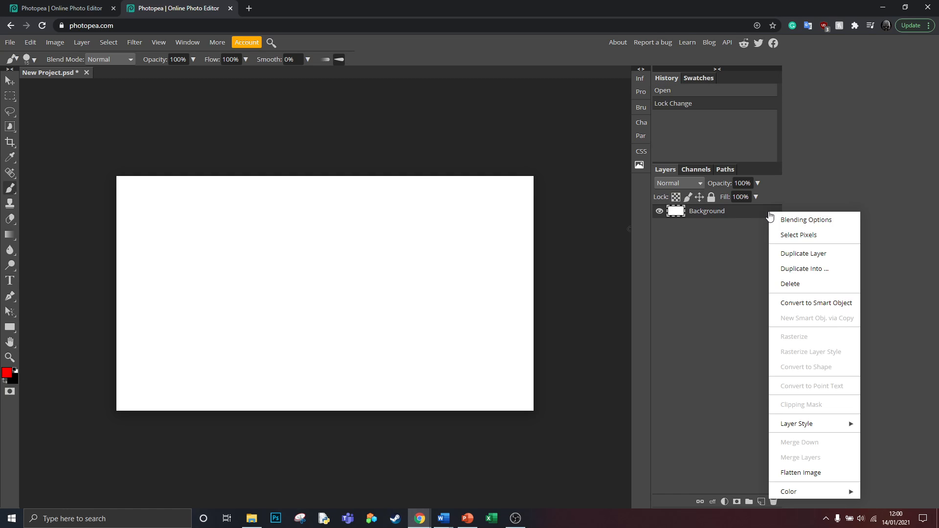
click(680, 315)
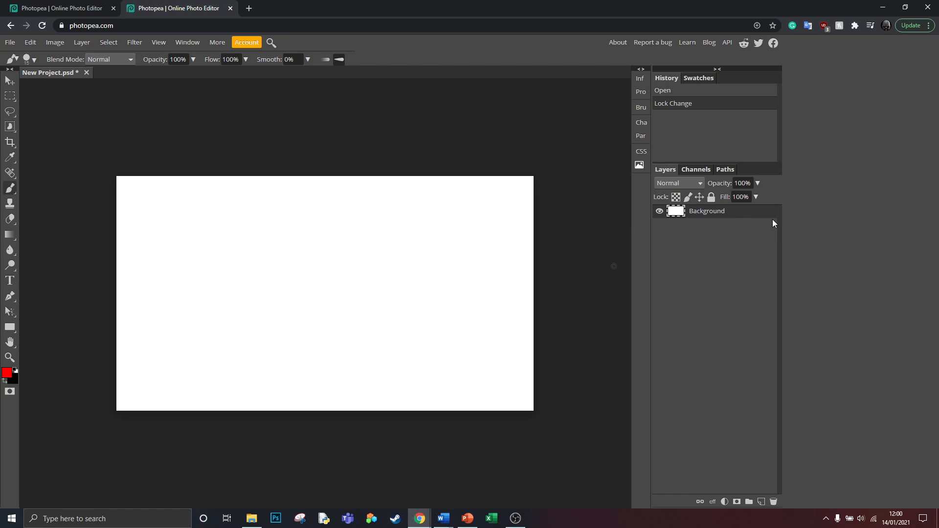
Step: Paint a small red ring near the canvas centre and handwrite a person's title and surname in large red letters
mouse_move(282, 258)
mouse_down()
mouse_move(307, 267)
mouse_move(292, 265)
mouse_up()
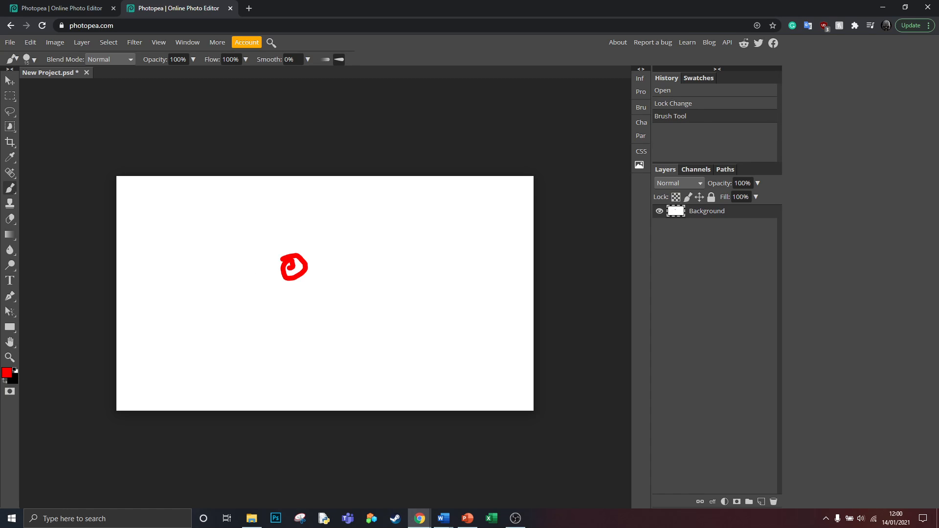
mouse_move(152, 196)
mouse_down()
mouse_move(149, 256)
mouse_move(155, 209)
mouse_move(170, 197)
mouse_move(173, 255)
mouse_move(191, 203)
mouse_move(198, 261)
mouse_up()
mouse_move(220, 217)
mouse_down()
mouse_move(212, 256)
mouse_move(215, 232)
mouse_move(242, 200)
mouse_move(233, 229)
mouse_move(240, 263)
mouse_up()
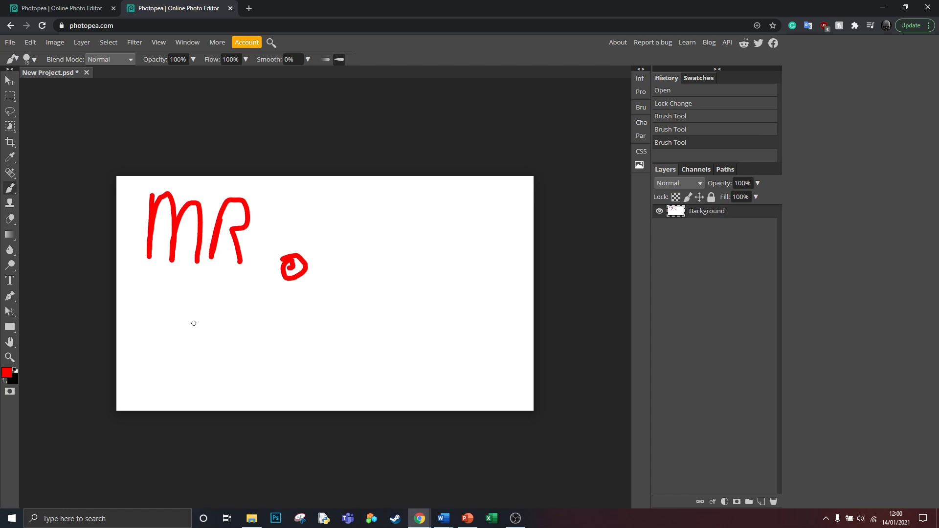
mouse_move(191, 312)
mouse_down()
mouse_move(185, 346)
mouse_move(217, 305)
mouse_move(217, 337)
mouse_move(231, 348)
mouse_move(261, 325)
mouse_move(253, 364)
mouse_up()
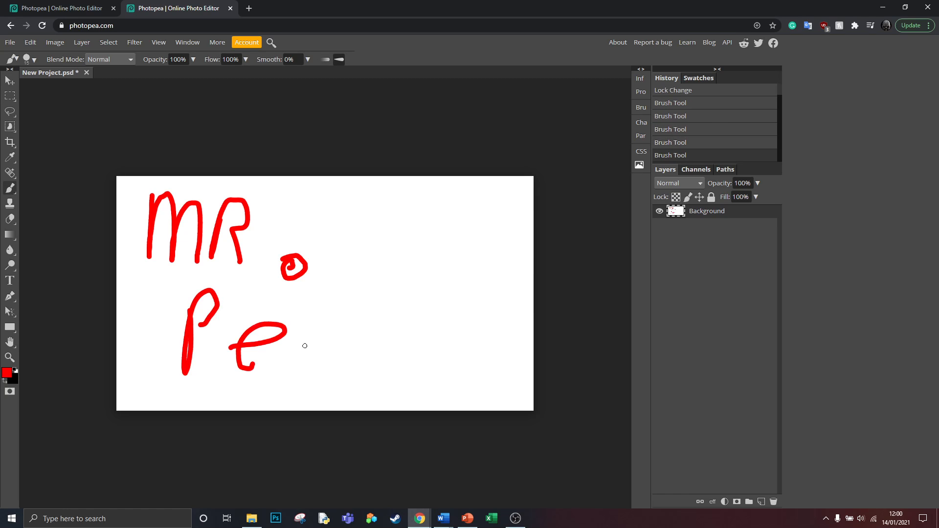
mouse_move(314, 327)
mouse_down()
mouse_move(308, 360)
mouse_move(317, 368)
mouse_up()
mouse_move(340, 336)
mouse_down()
mouse_move(334, 366)
mouse_move(354, 334)
mouse_move(360, 367)
mouse_move(416, 326)
mouse_move(412, 364)
mouse_up()
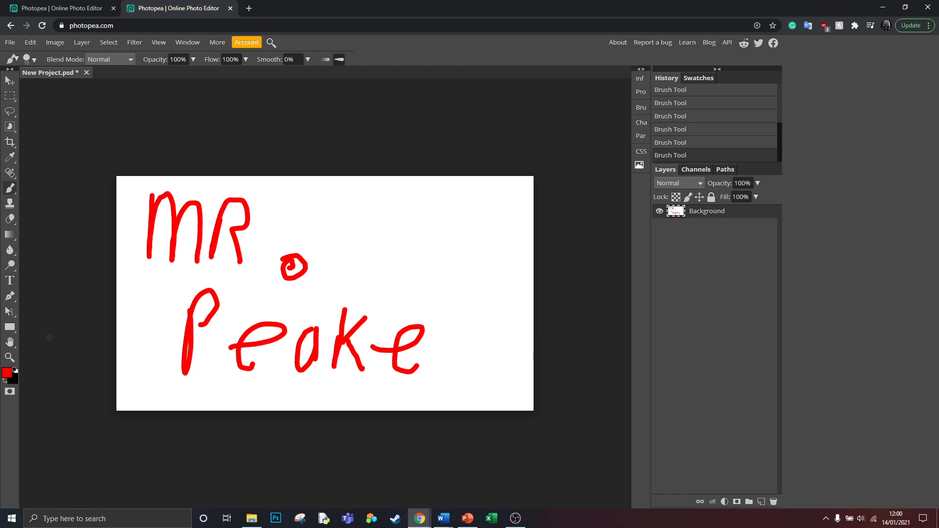
Step: Change the foreground colour to green 2ab73b and paint a scribbled oval in the canvas's upper right area
click(7, 374)
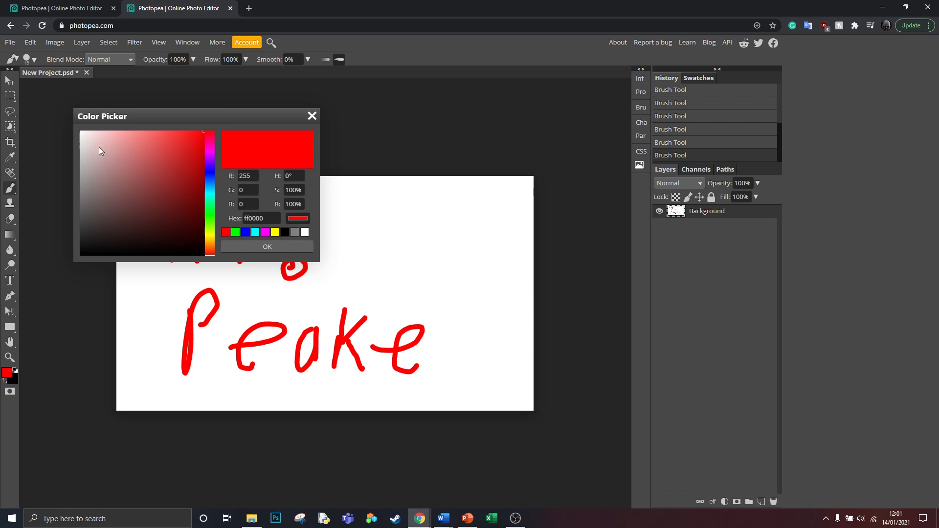
drag(126, 116, 351, 134)
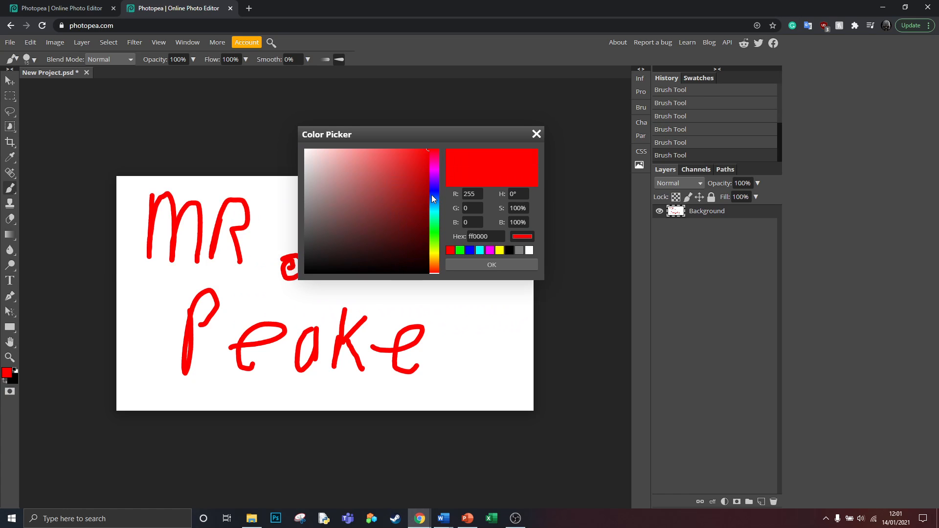
drag(431, 196, 436, 229)
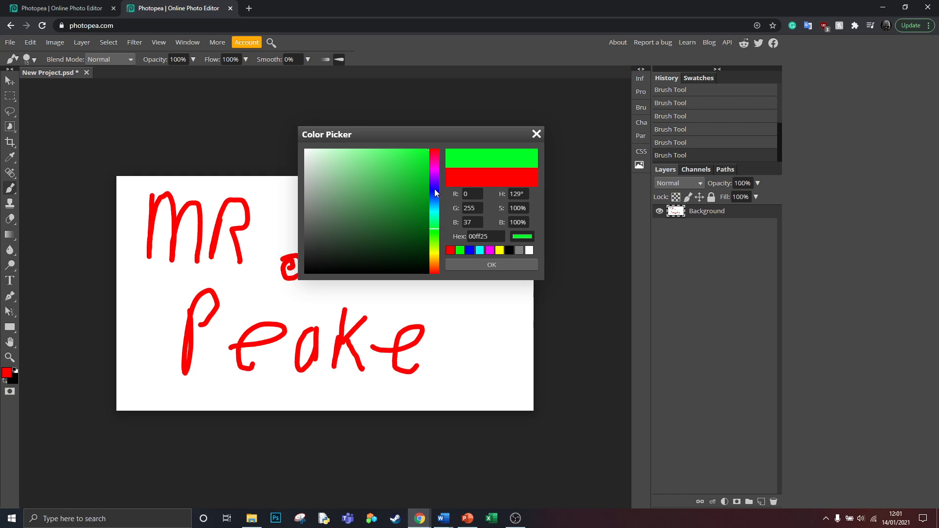
drag(435, 193, 435, 245)
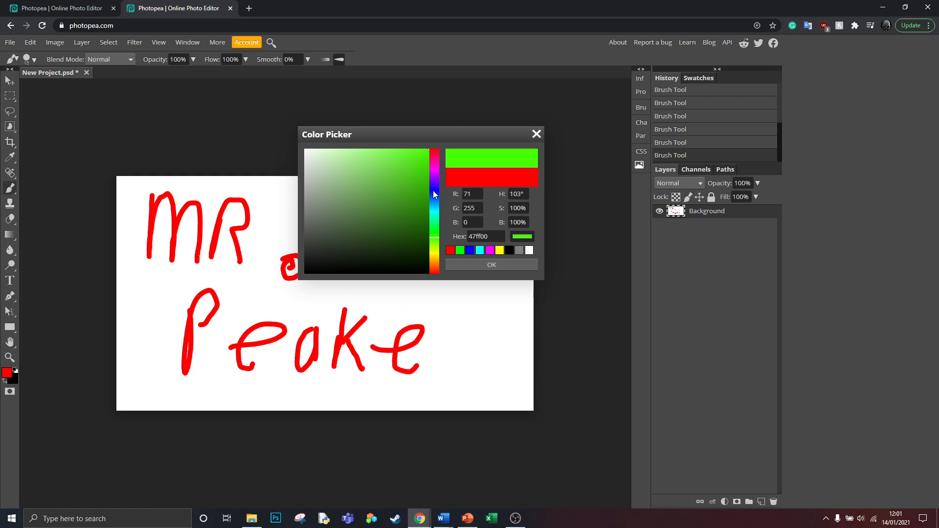
drag(434, 194, 433, 230)
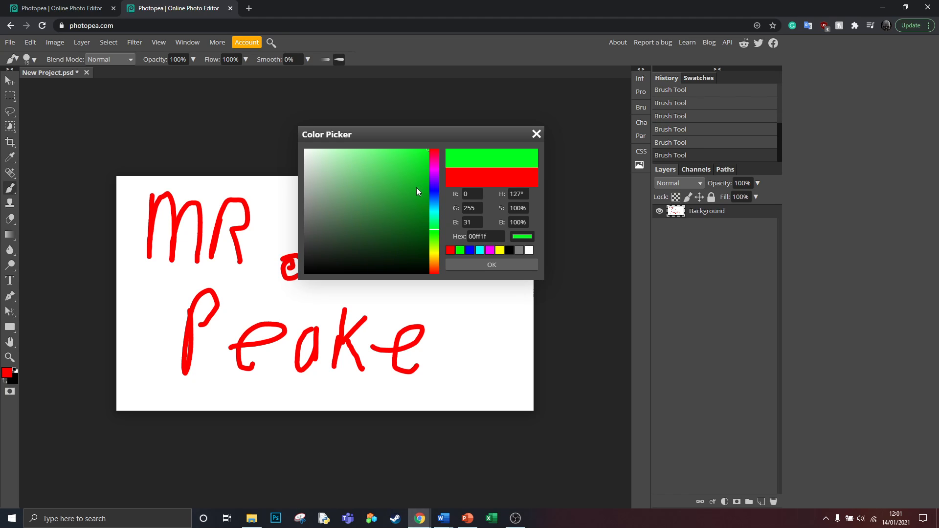
mouse_move(415, 187)
mouse_down()
mouse_move(403, 200)
mouse_move(400, 187)
mouse_up()
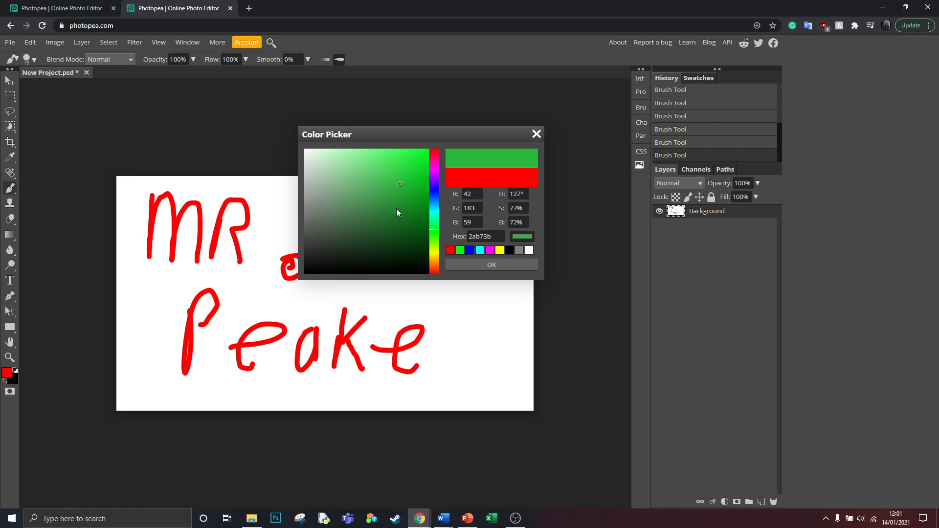
click(484, 265)
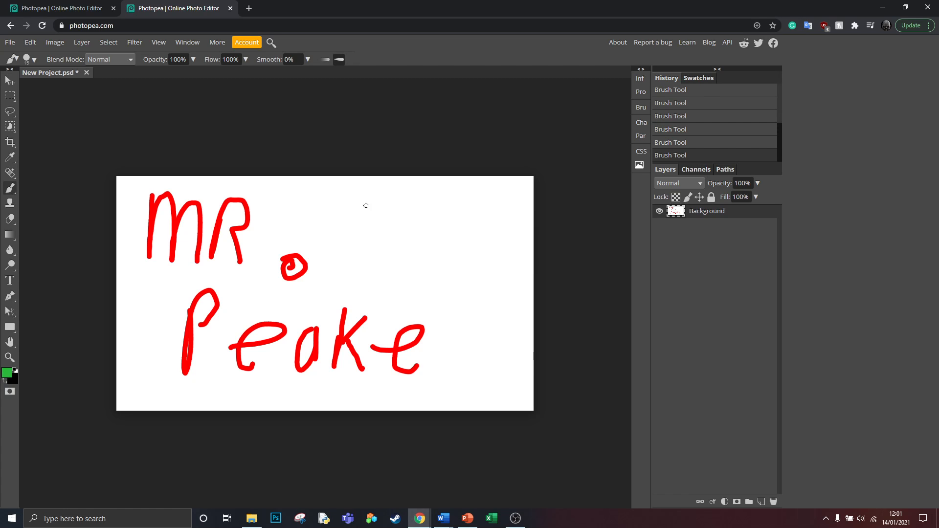
mouse_move(364, 203)
mouse_down()
mouse_move(352, 223)
mouse_move(419, 227)
mouse_move(391, 205)
mouse_move(344, 218)
mouse_move(405, 212)
mouse_move(379, 224)
mouse_up()
Step: Change the foreground colour to a golden orange-brown and paint a small looped shape below and right of the green oval
click(5, 376)
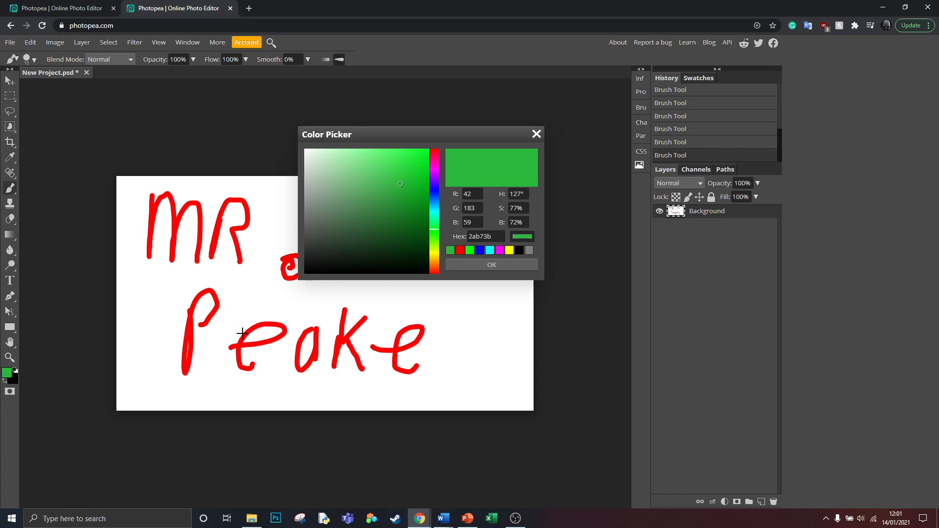
click(433, 258)
click(400, 195)
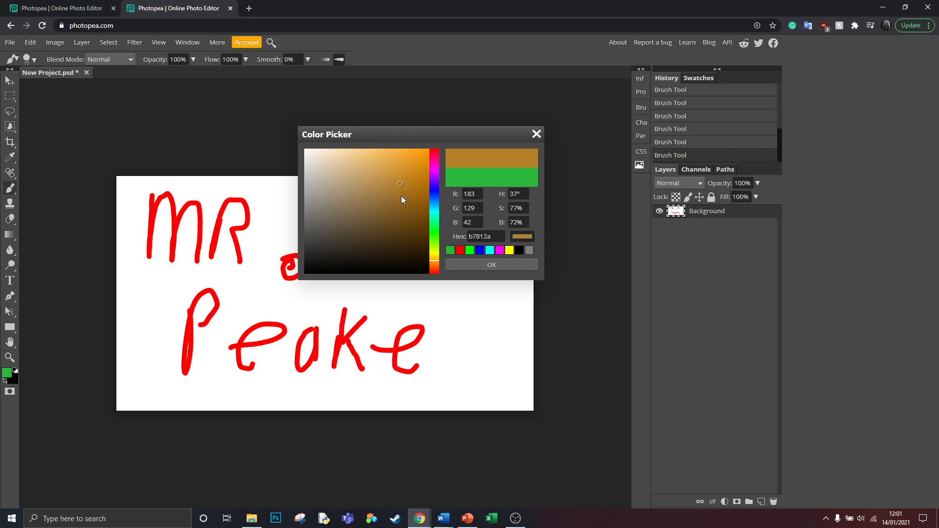
click(492, 265)
mouse_move(470, 260)
mouse_down()
mouse_move(474, 283)
mouse_move(446, 264)
mouse_up()
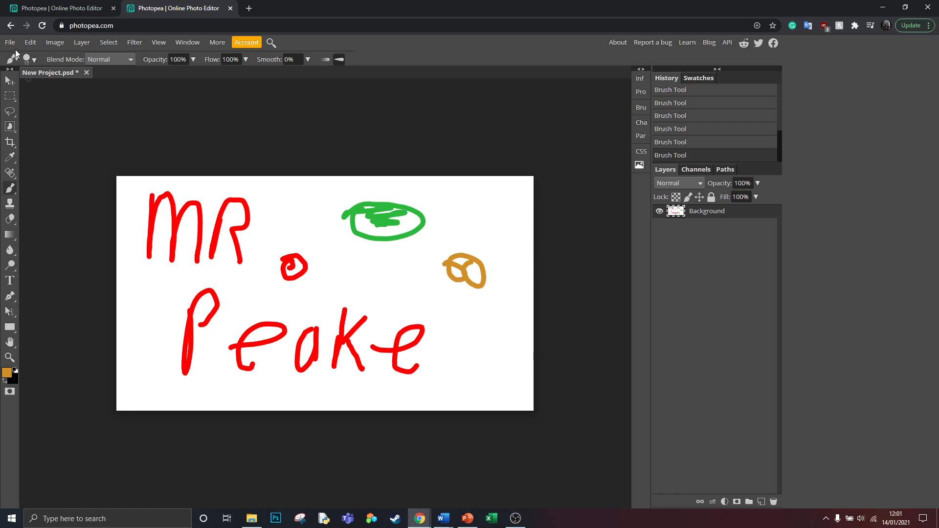
Step: Try stamping one huge dot over the drawing with a 1000 px brush, and undo it
click(35, 60)
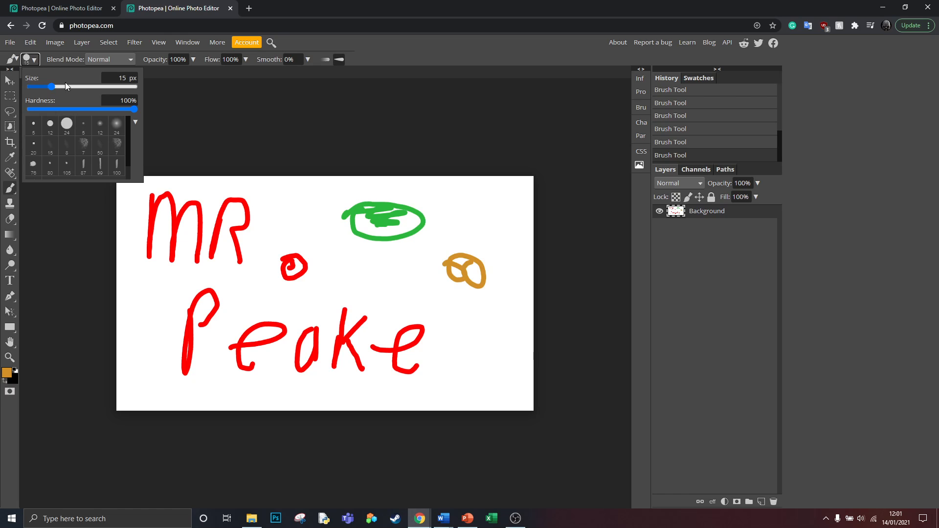
drag(50, 86, 156, 86)
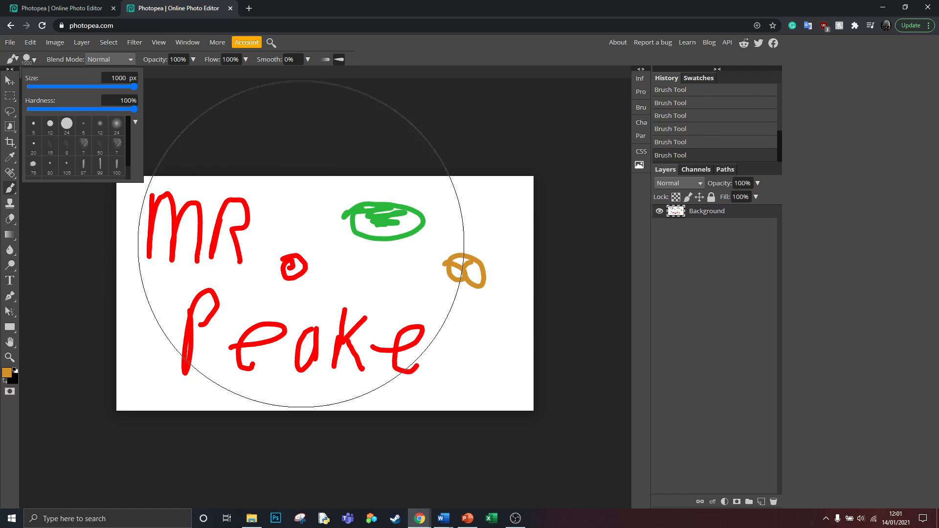
click(330, 283)
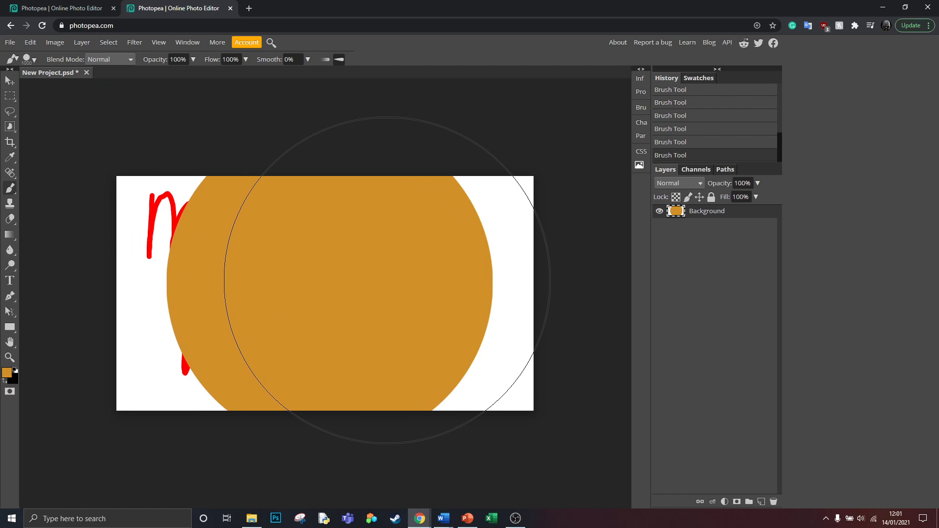
key(ctrl+z)
Step: Set the brush to 12 px size and 8% hardness, and paint a short curve below the green oval
click(31, 62)
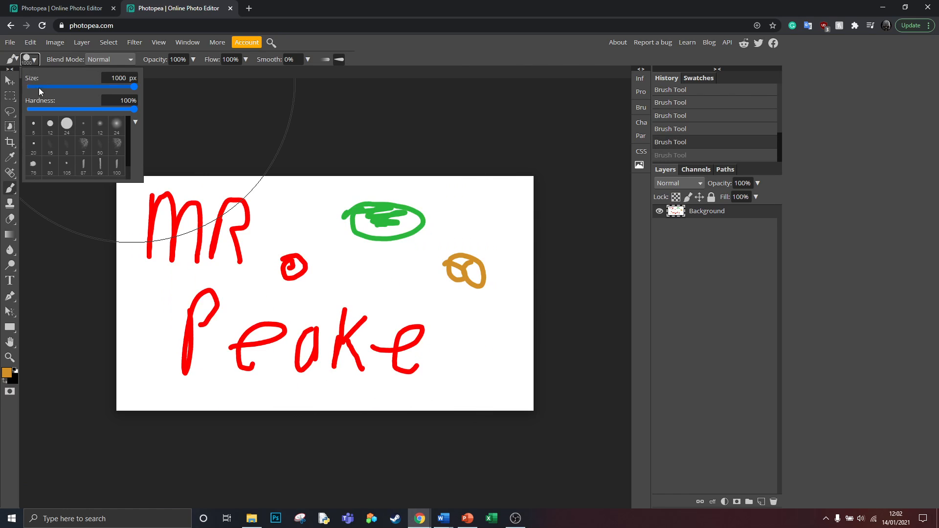
mouse_move(40, 87)
mouse_down()
mouse_move(71, 87)
mouse_move(49, 87)
mouse_up()
drag(134, 109, 40, 108)
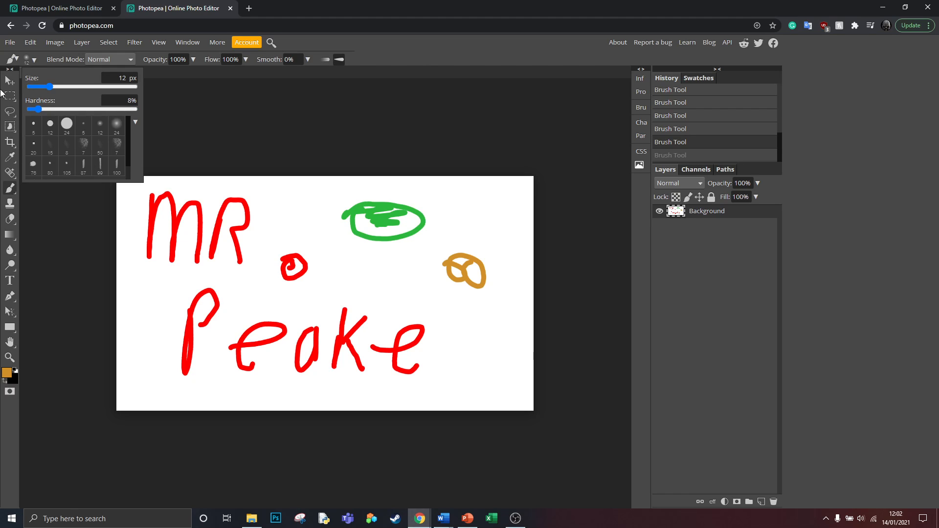
mouse_move(364, 276)
mouse_down()
mouse_move(379, 275)
mouse_move(361, 260)
mouse_up()
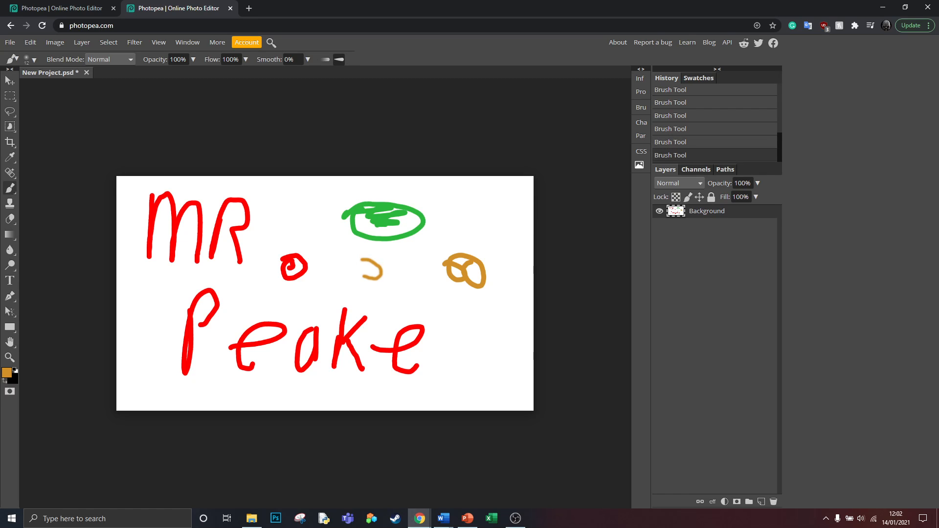
Step: Lower the brush hardness to 0% and paint a small squiggle and a slanted line around the red ring
click(30, 59)
drag(39, 109, 21, 111)
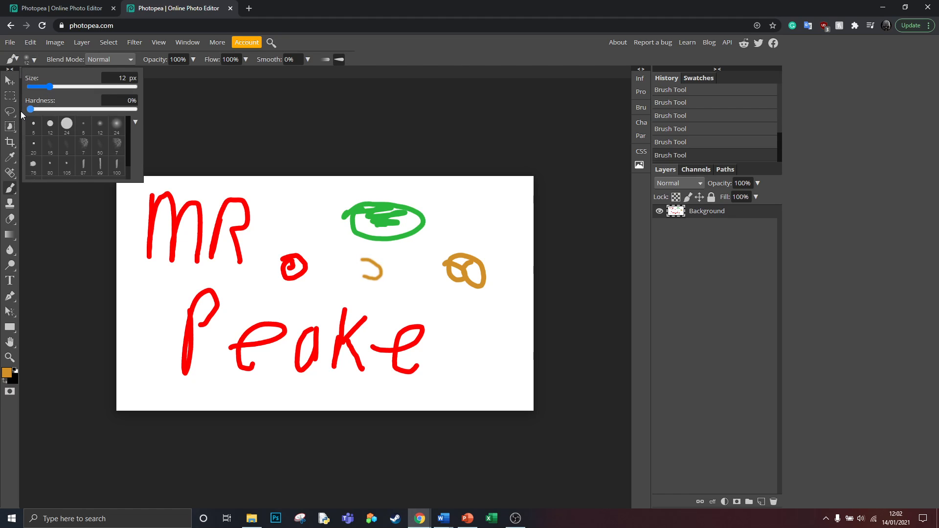
mouse_move(276, 189)
mouse_down()
mouse_move(293, 208)
mouse_move(286, 214)
mouse_move(304, 221)
mouse_up()
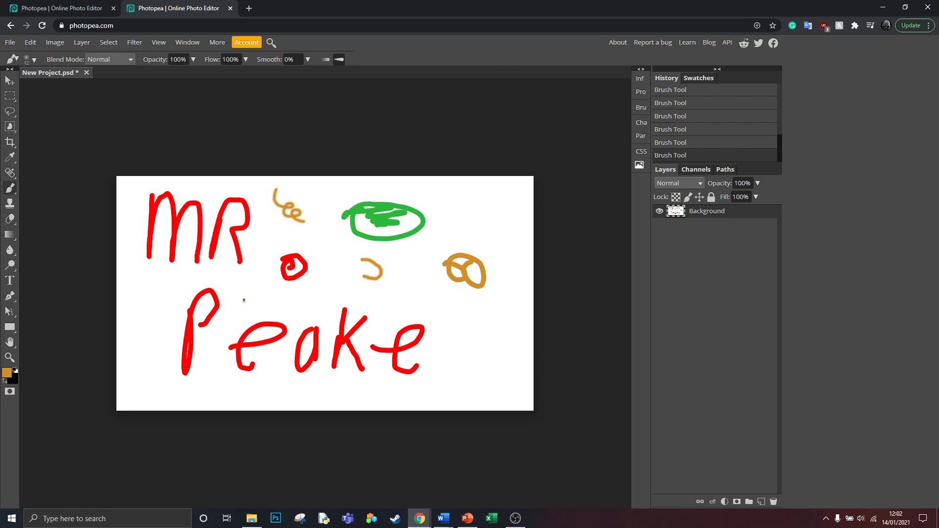
drag(244, 300, 268, 234)
Step: Choose the textured 7 px bristle brush tip and enlarge it to 87 px
click(32, 59)
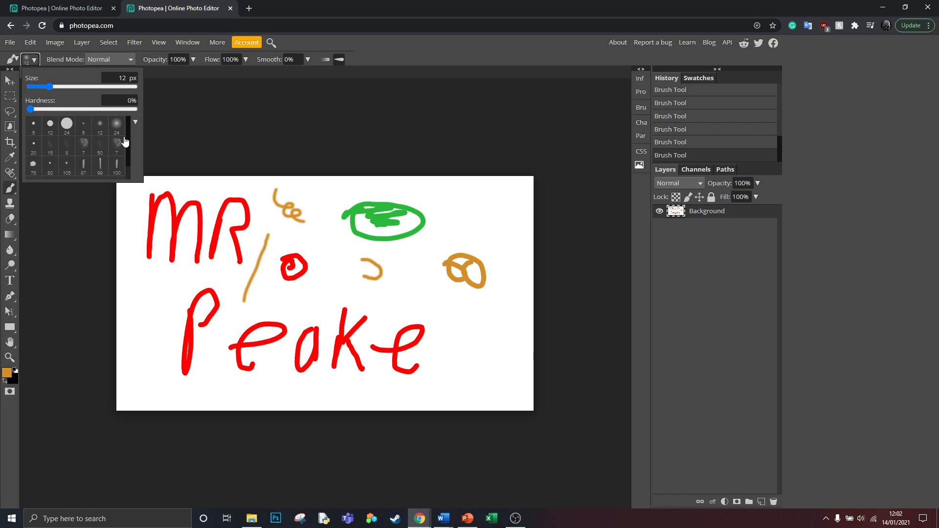
scroll(75, 154, down, 1)
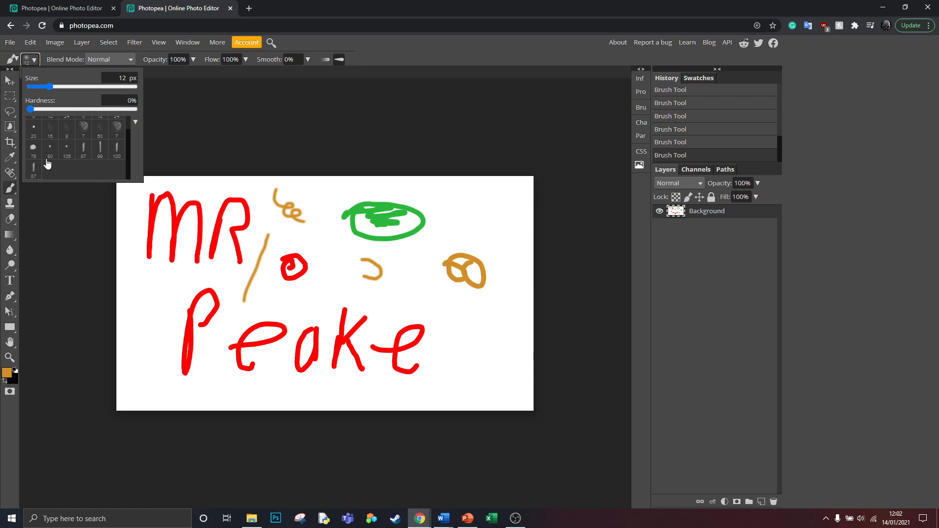
scroll(81, 151, up, 1)
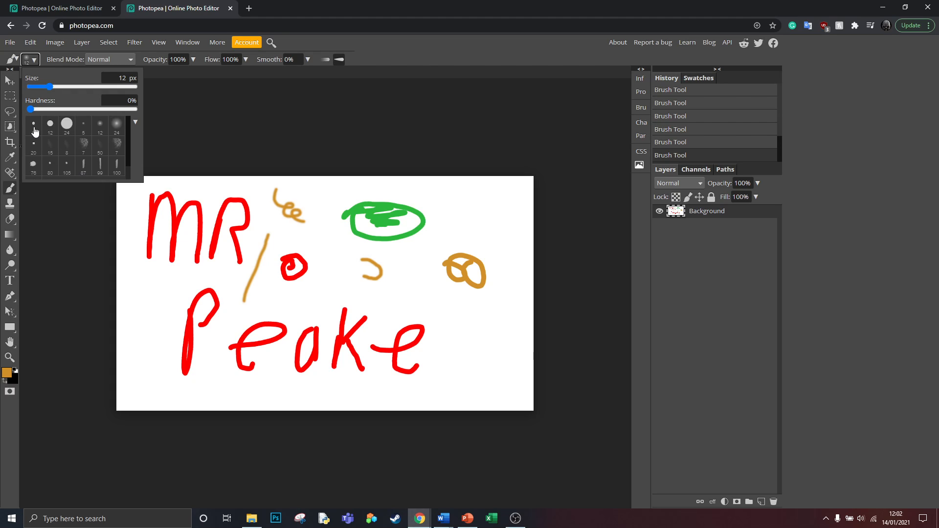
click(117, 152)
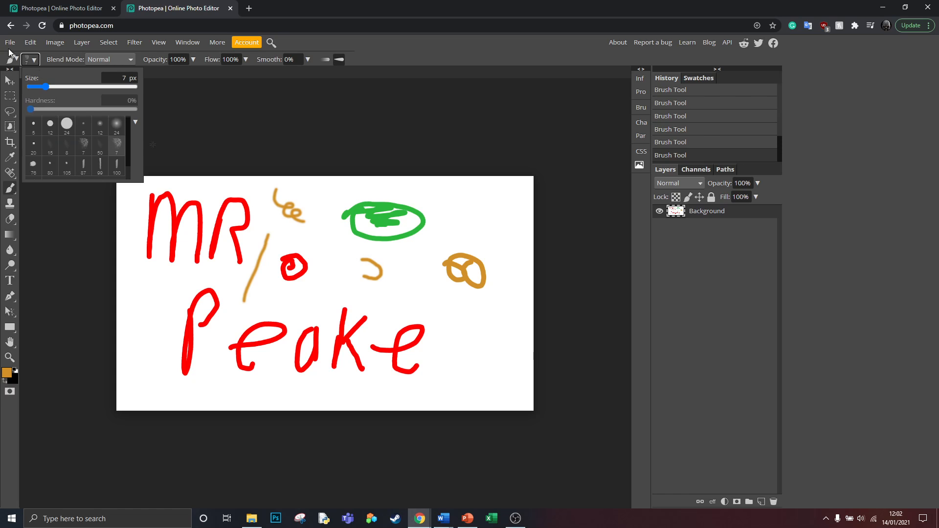
drag(46, 87, 72, 87)
Step: Paint five broad textured golden-brown strokes to the right of and below the lower red word, and beside the short curve
mouse_move(444, 302)
mouse_down()
mouse_move(470, 327)
mouse_move(477, 314)
mouse_move(481, 349)
mouse_up()
mouse_move(448, 369)
mouse_down()
mouse_move(486, 382)
mouse_move(484, 393)
mouse_up()
drag(412, 388, 384, 395)
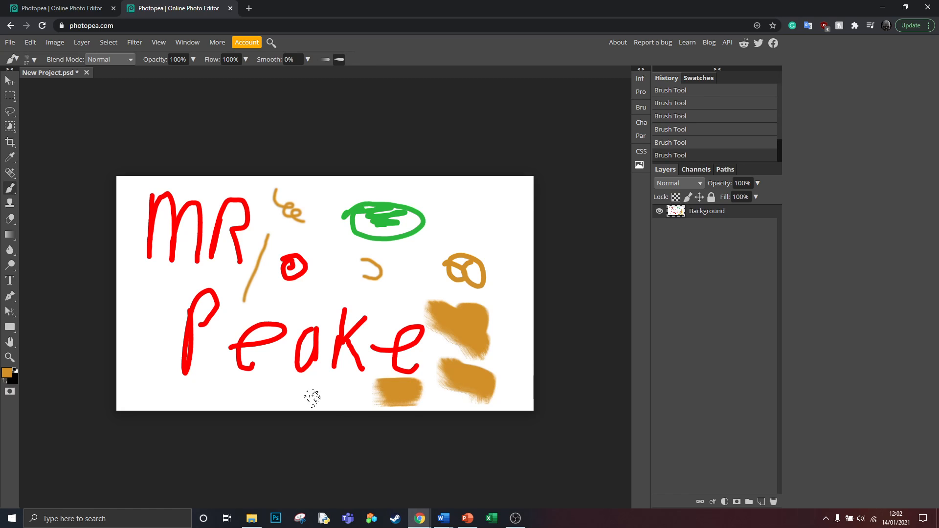
drag(312, 398, 341, 391)
drag(387, 293, 407, 268)
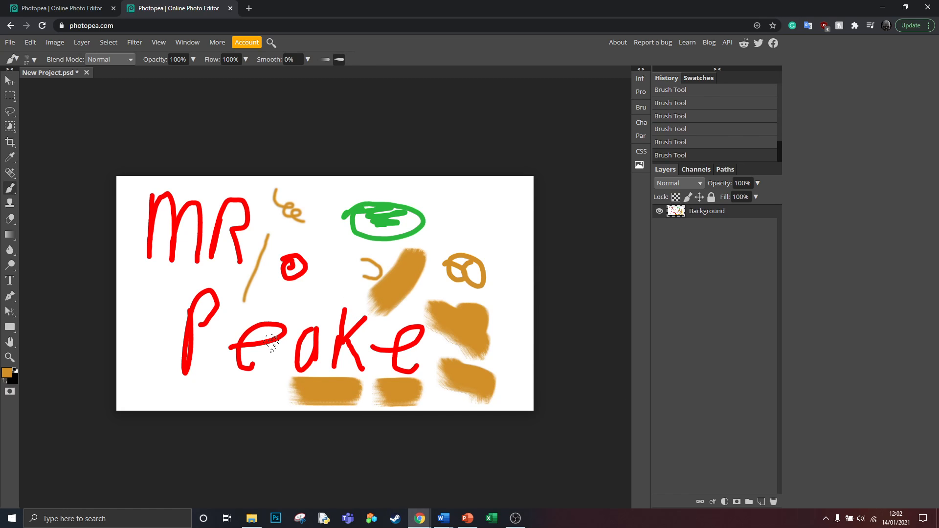
Step: Export the drawing as a JPG at 1280 × 720 px with 70% quality
click(9, 81)
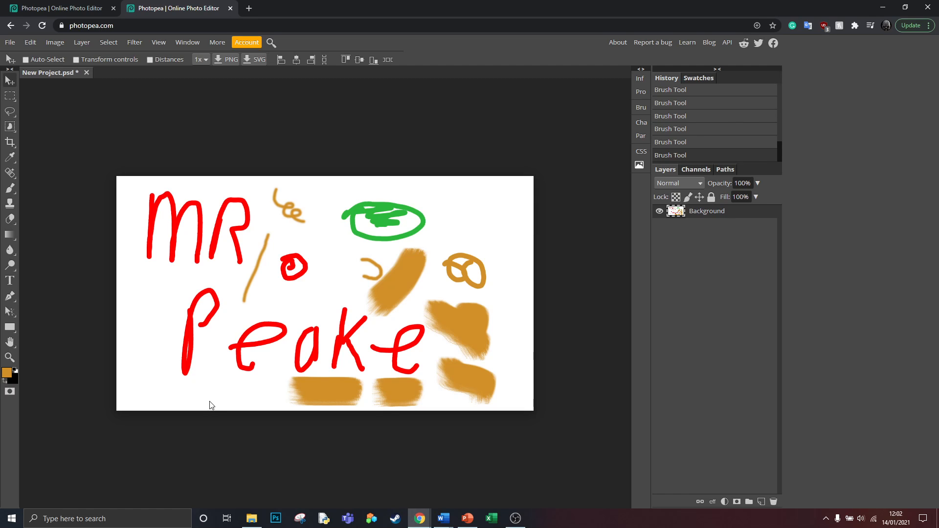
click(8, 43)
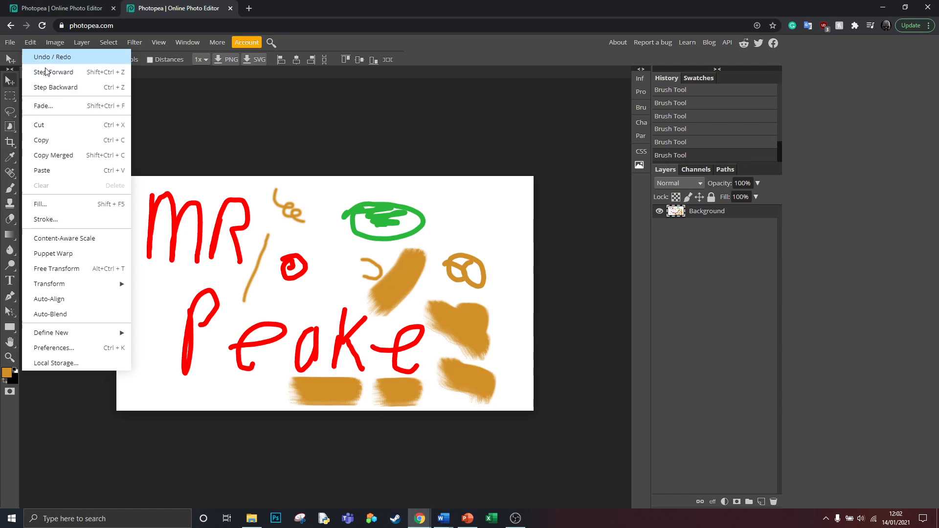
mouse_move(23, 171)
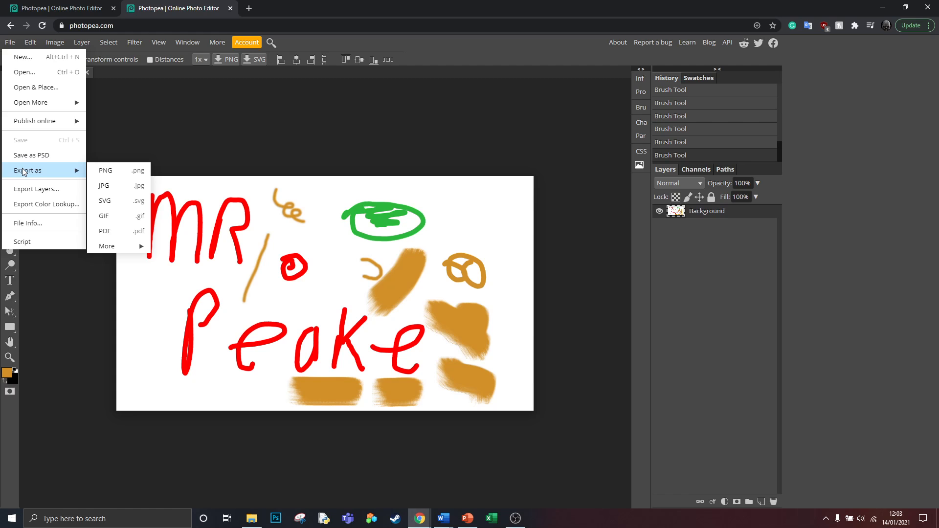
click(117, 186)
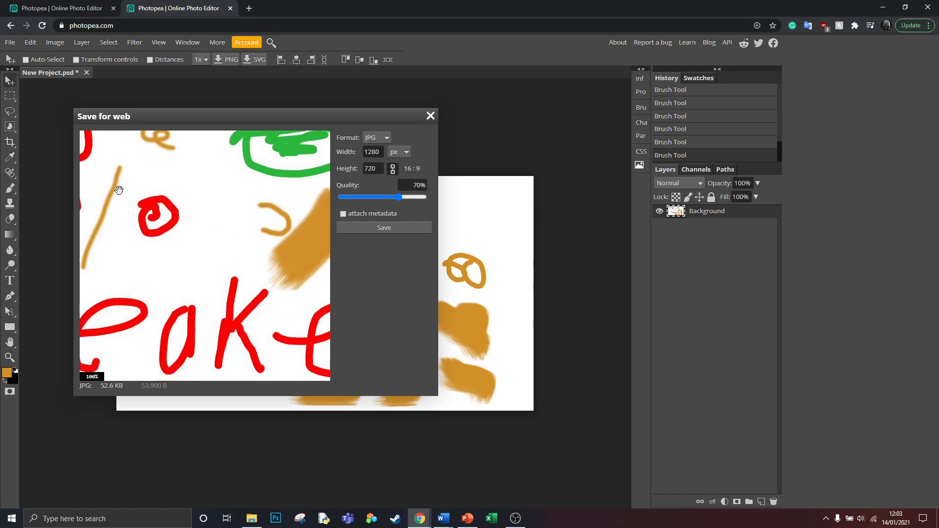
drag(277, 118, 298, 118)
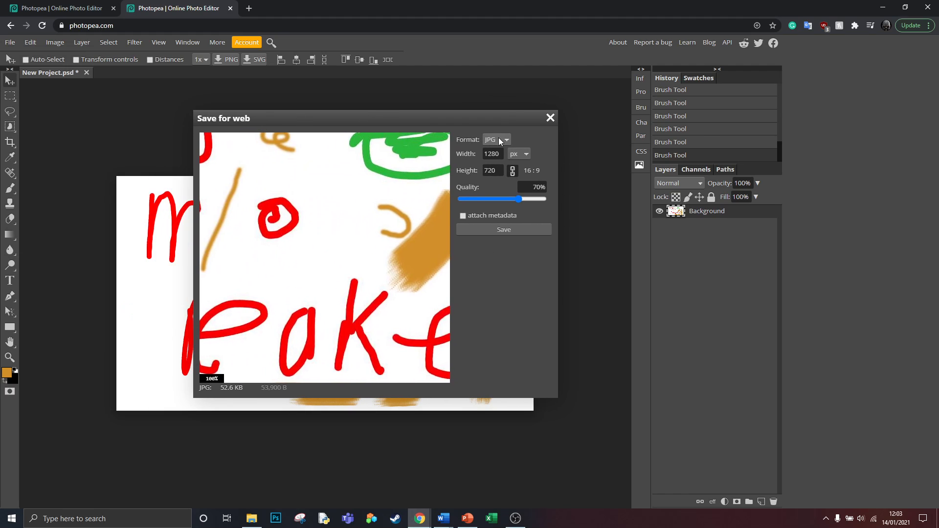
click(497, 154)
click(496, 170)
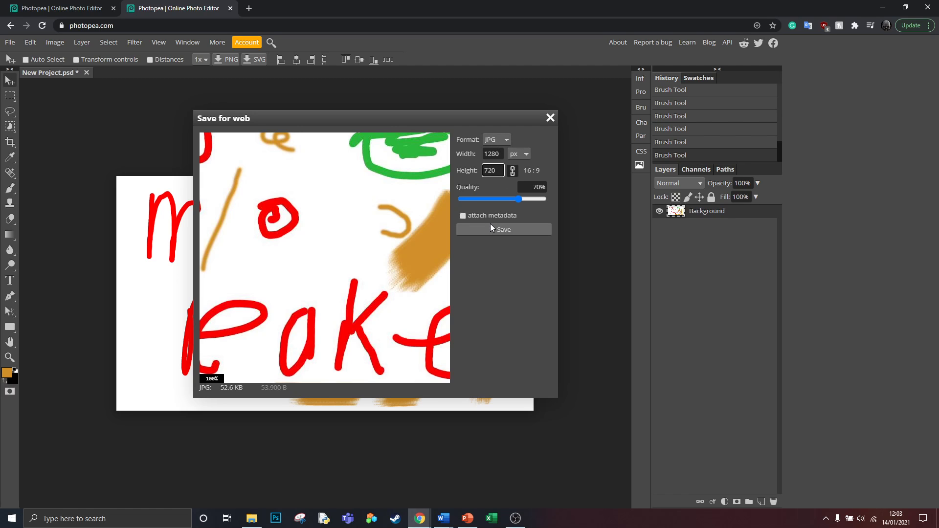
click(491, 226)
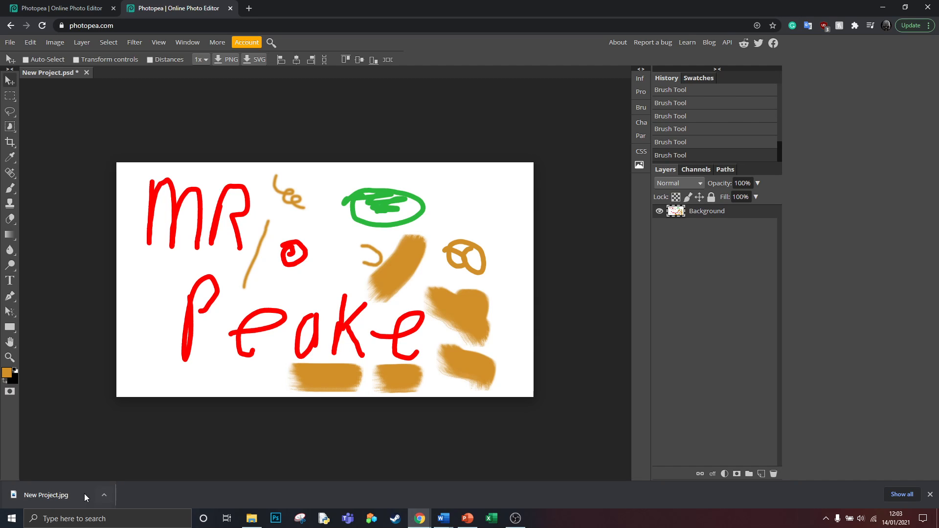
Step: Show the downloaded New Project.jpg in its folder and rename it as First artwork
click(104, 495)
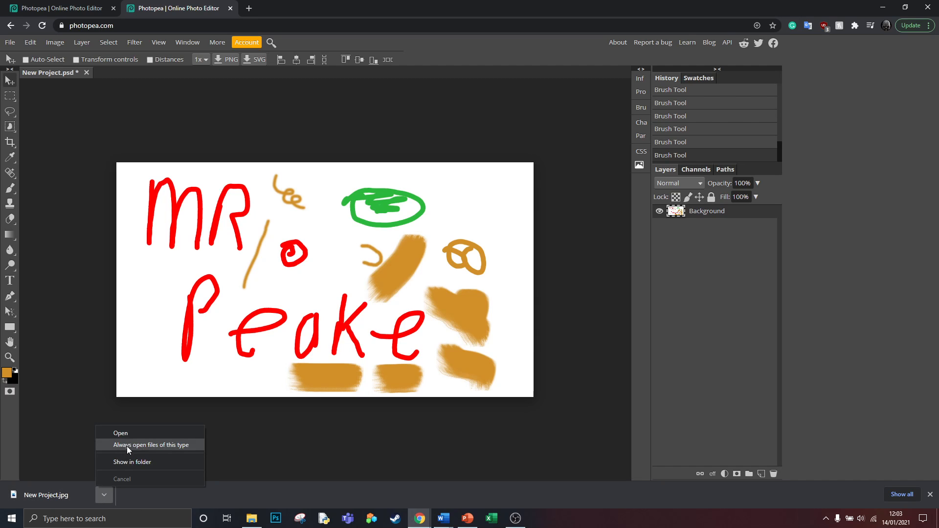
click(127, 462)
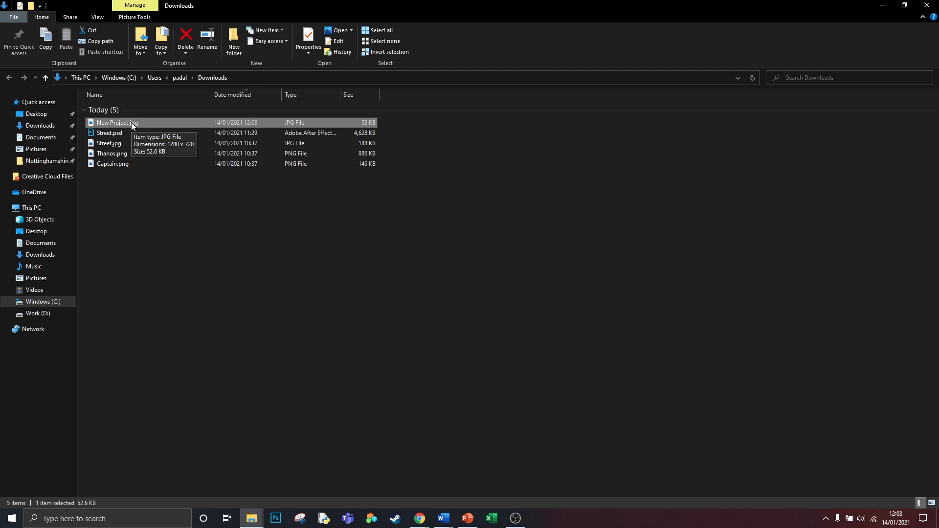
right_click(128, 122)
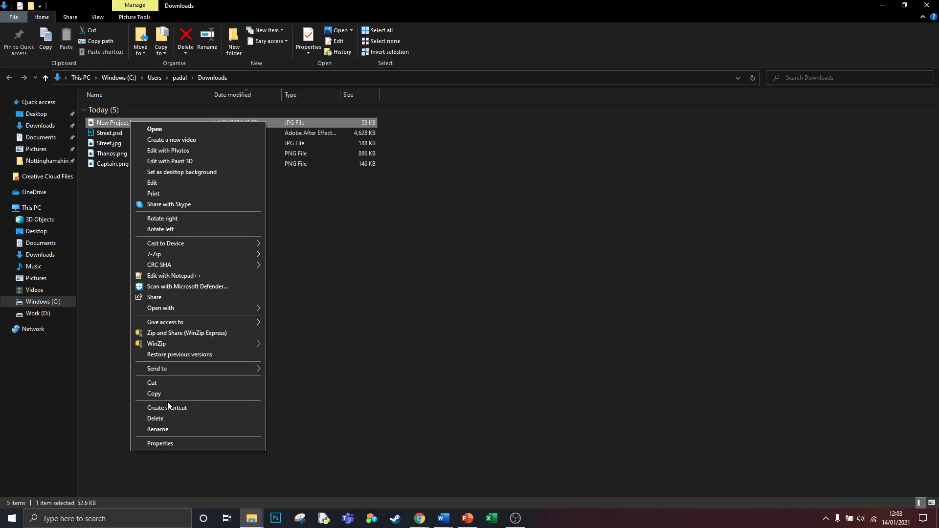
click(166, 429)
key(Caps_Lock)
text(F)
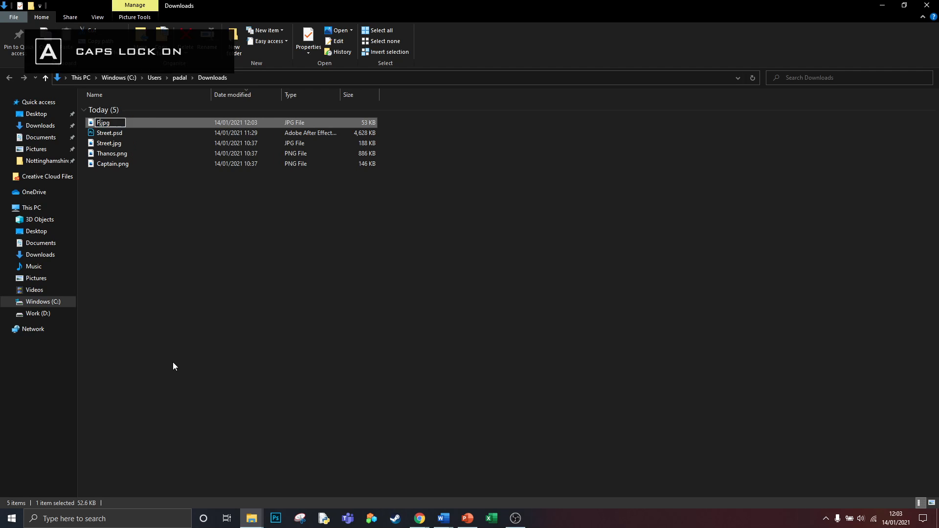
key(Caps_Lock)
text(i)
text(rst artw)
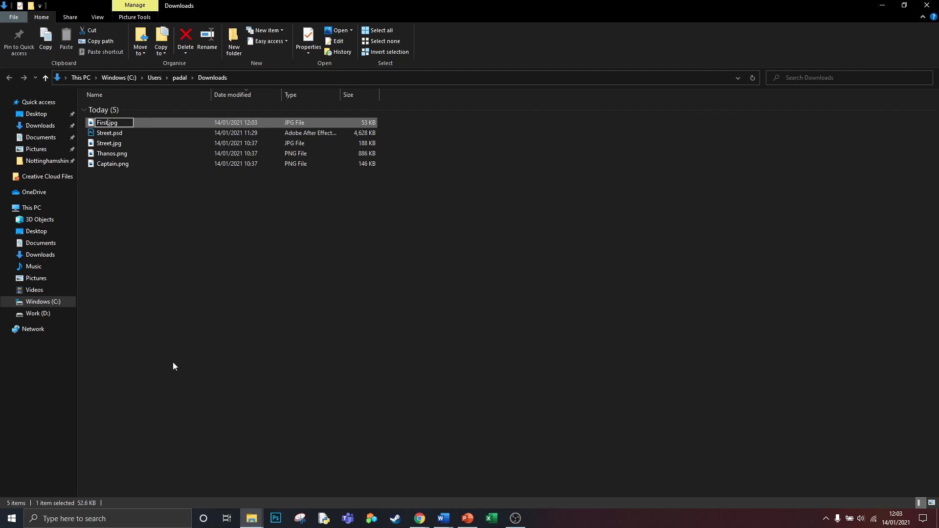
text(ork)
key(Return)
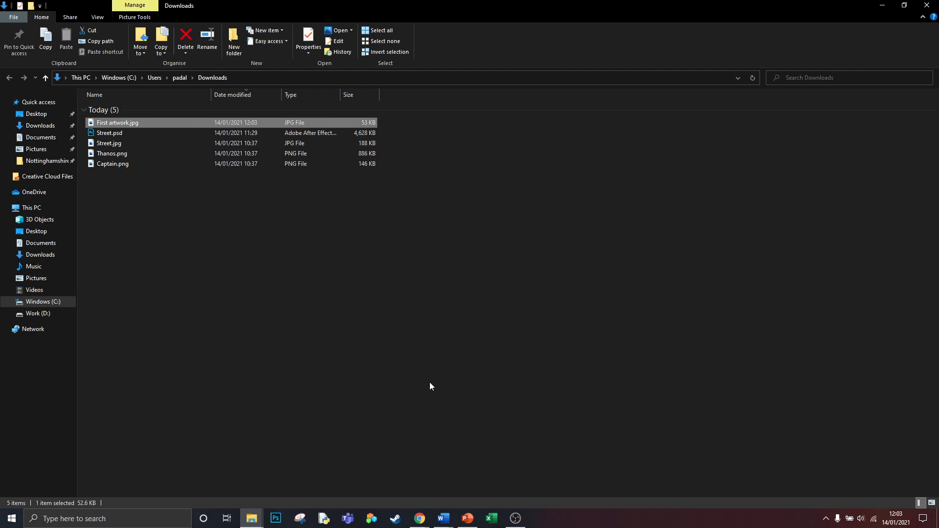
Step: Switch back to Photopea, activate the Brush Tool and open its size and tip settings
key(alt+Tab)
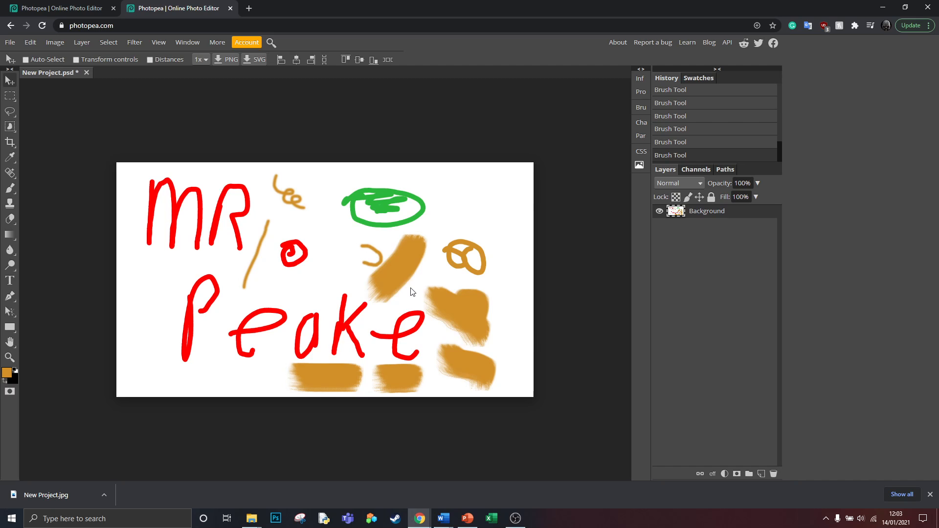
click(10, 192)
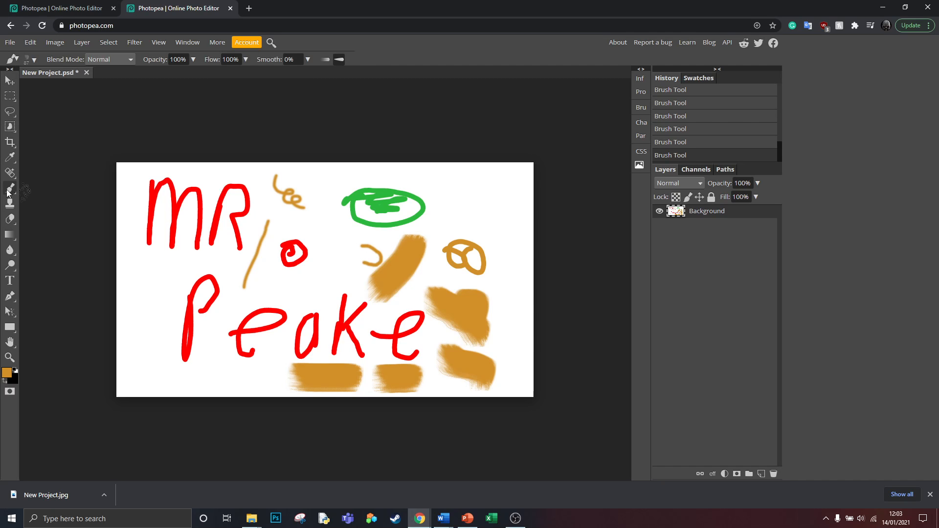
click(32, 60)
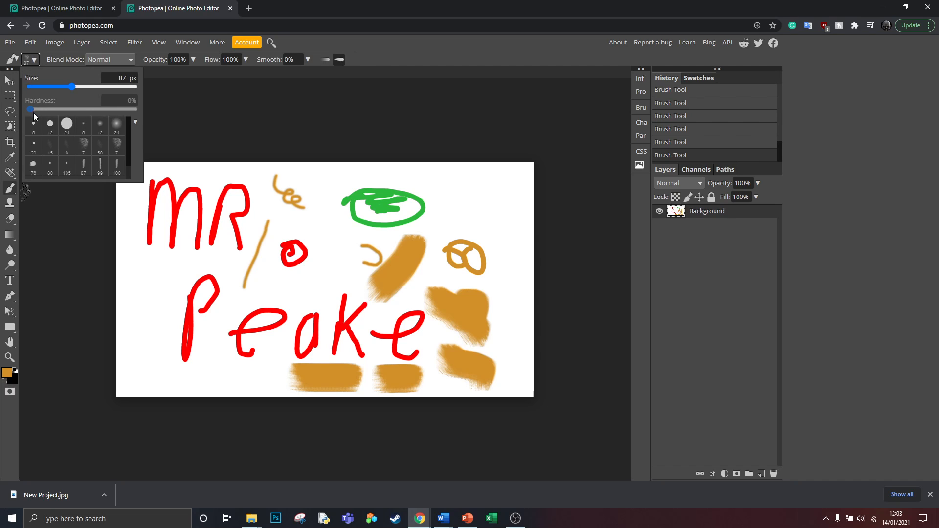